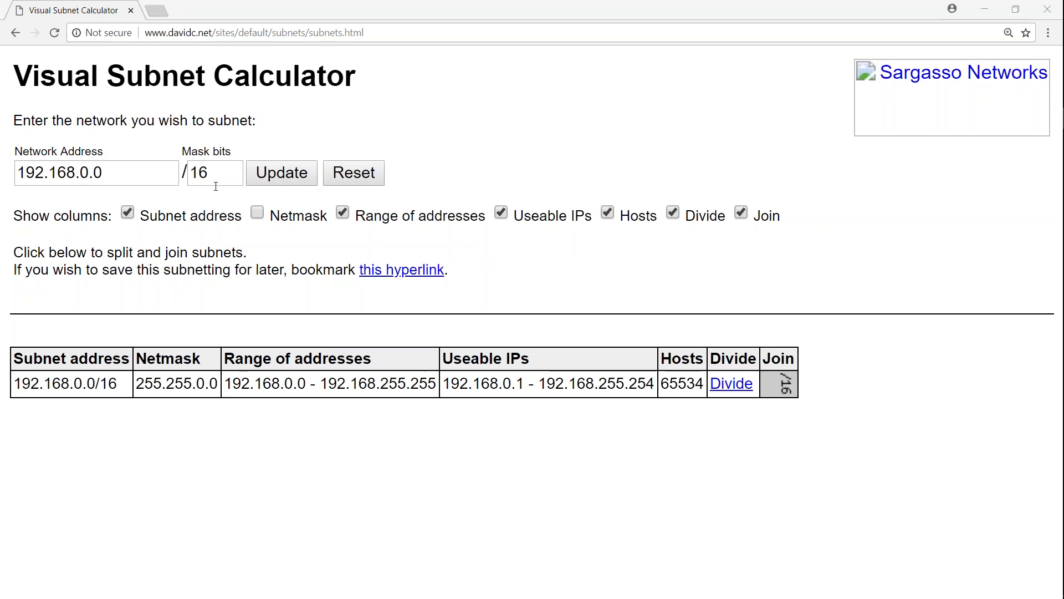
# Set the network to 10.80.0.0 with 19 mask bits, confirming the change from /16, giving one 8190-host subnet
pyautogui.tripleClick(164, 172)
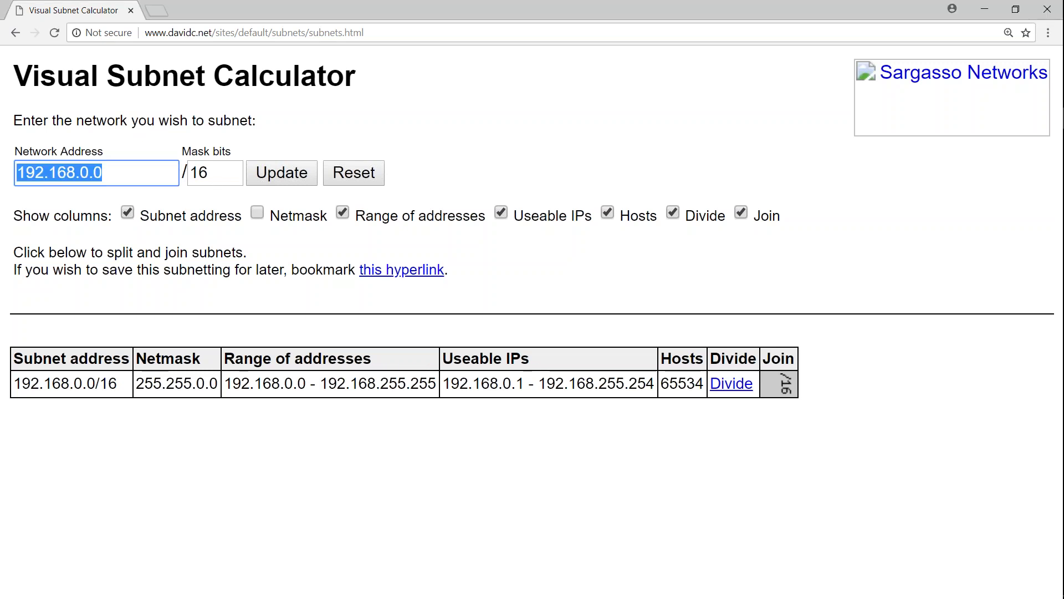
pyautogui.write('10.')
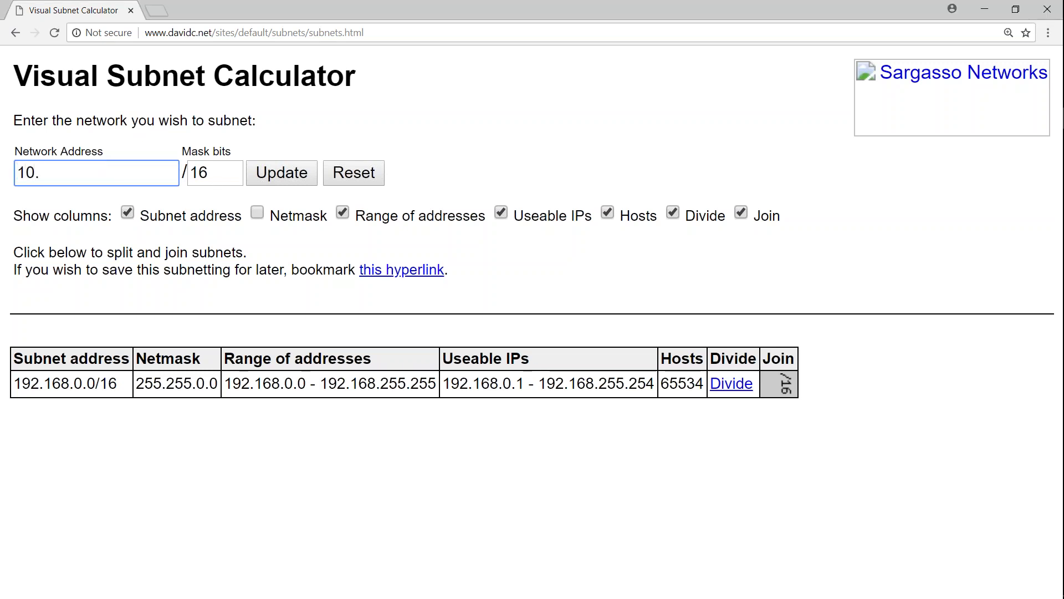
pyautogui.write('80.0.0')
pyautogui.press('Tab')
pyautogui.write('19')
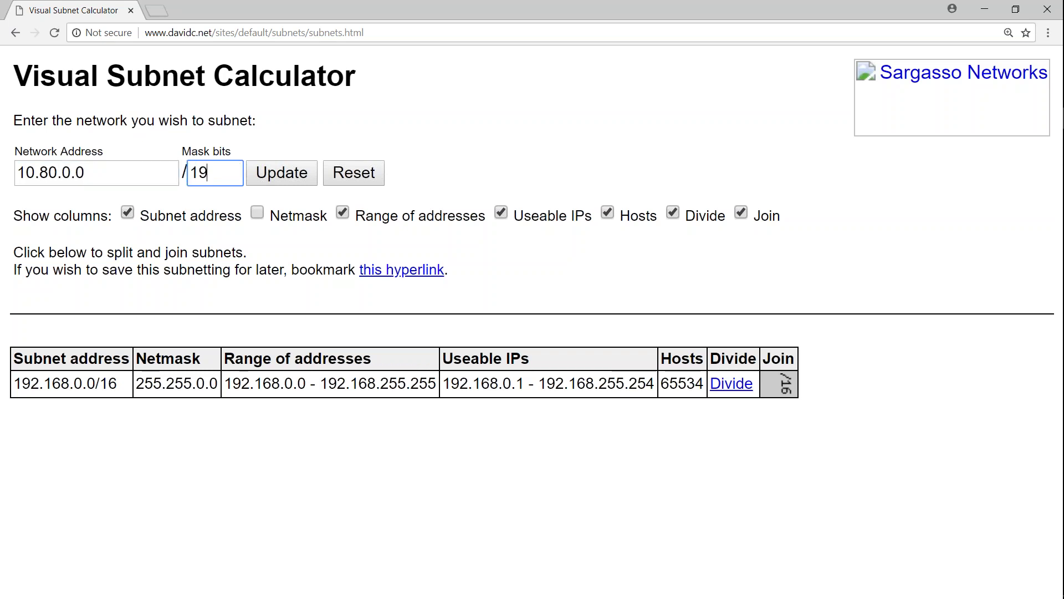
pyautogui.click(274, 179)
pyautogui.click(599, 123)
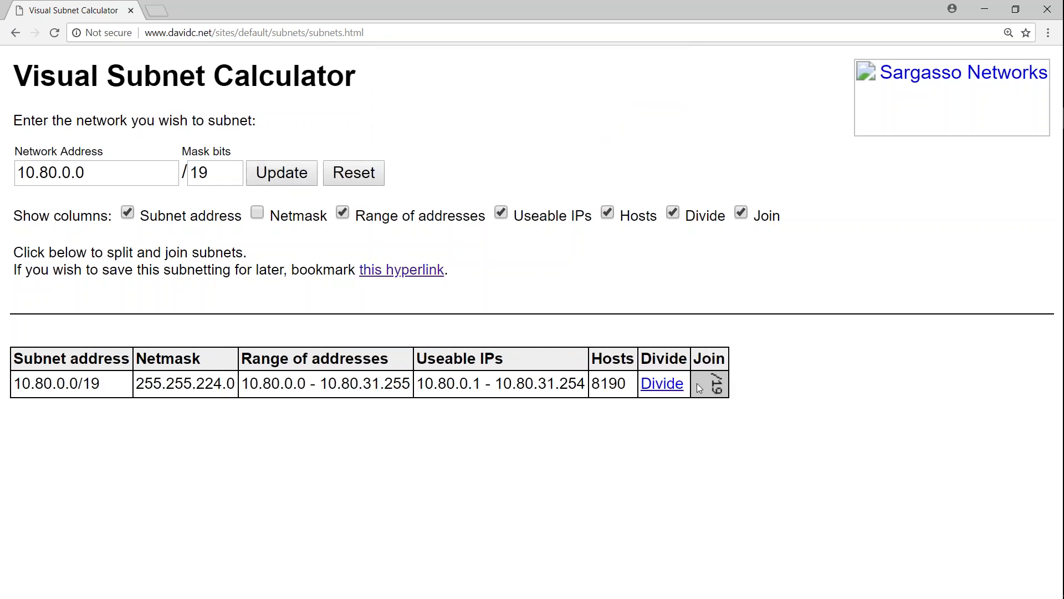
pyautogui.moveTo(632, 387); pyautogui.dragTo(593, 384)
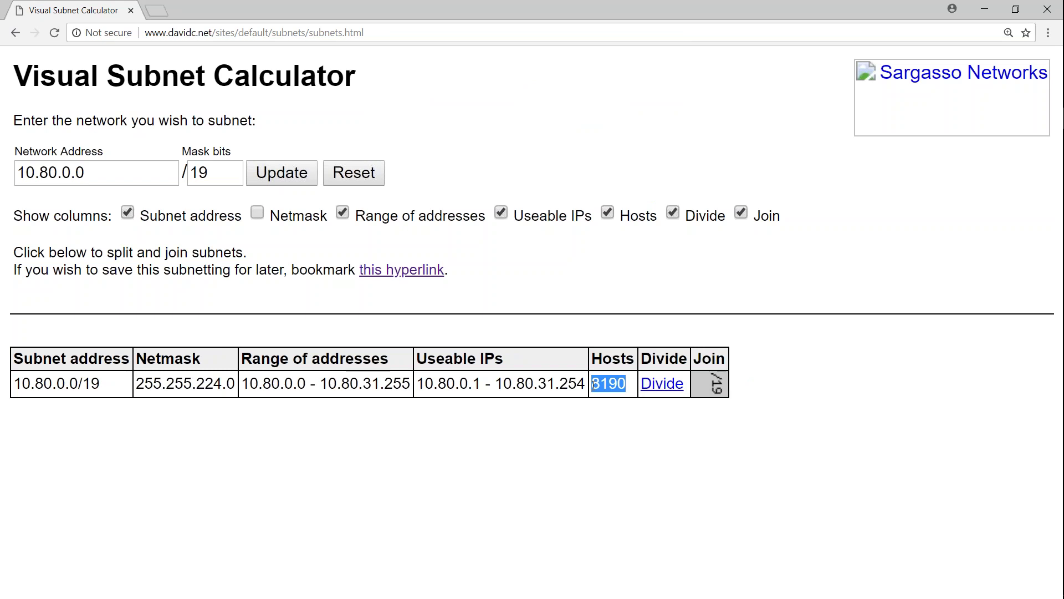
# Divide 10.80.0.0/19 into 10.80.0.0/20 and 10.80.16.0/20, checking their 4094-host counts
pyautogui.click(690, 403)
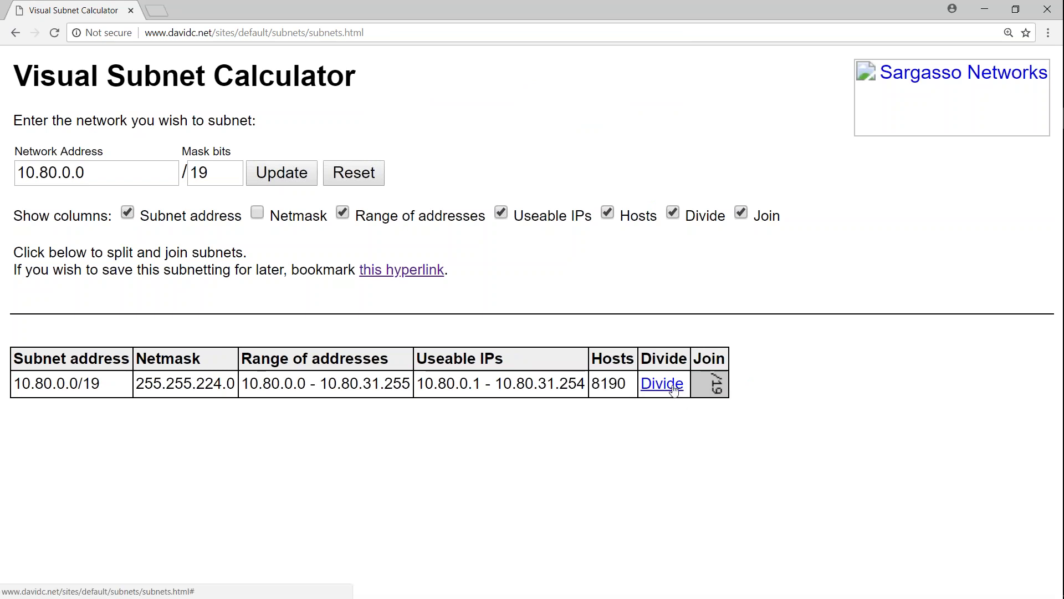
pyautogui.click(673, 388)
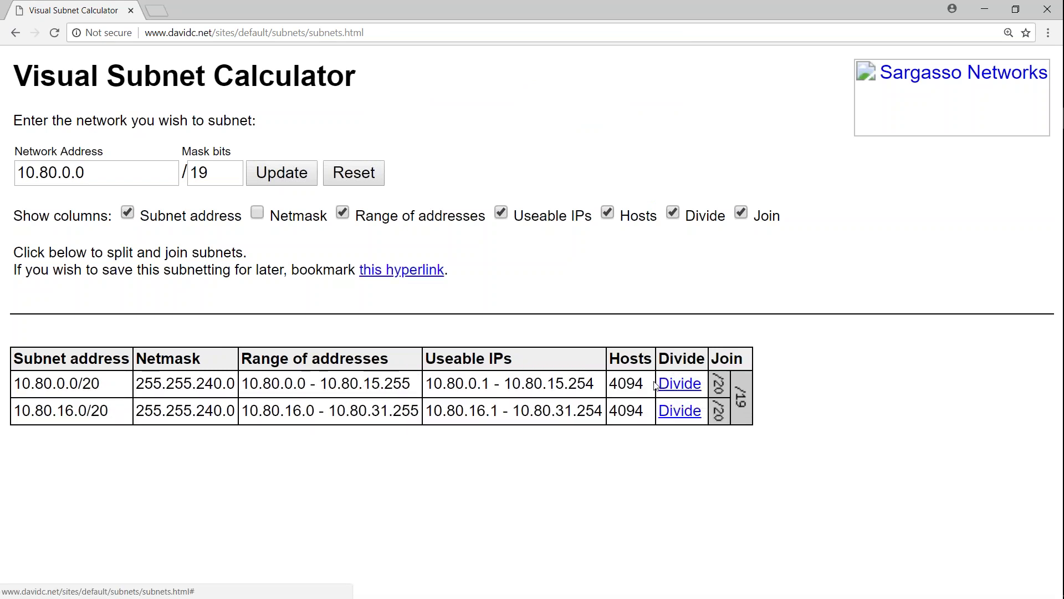
pyautogui.moveTo(648, 388); pyautogui.dragTo(614, 410)
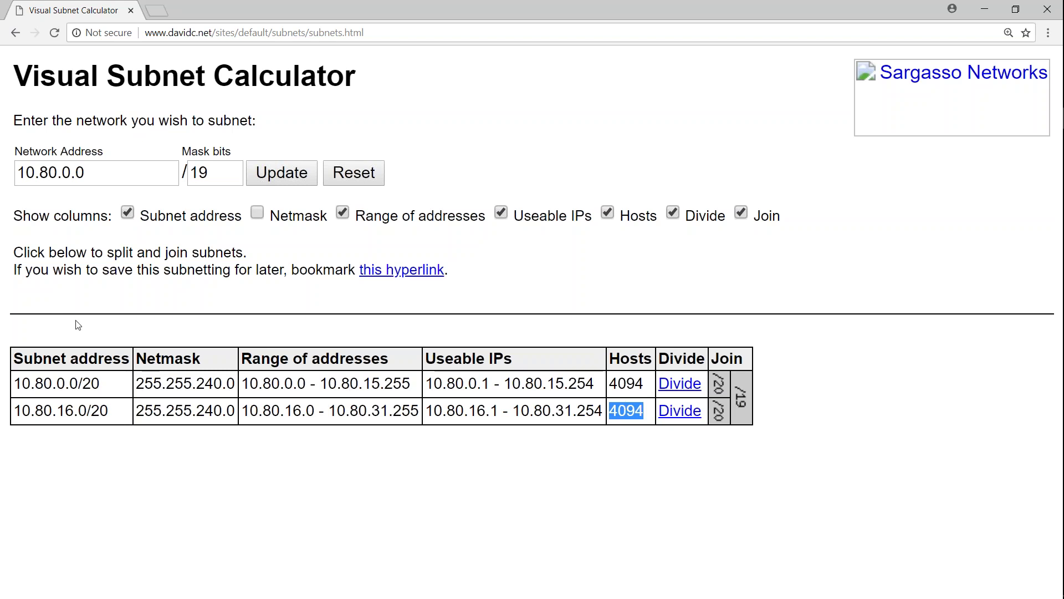
pyautogui.moveTo(101, 385); pyautogui.dragTo(27, 382)
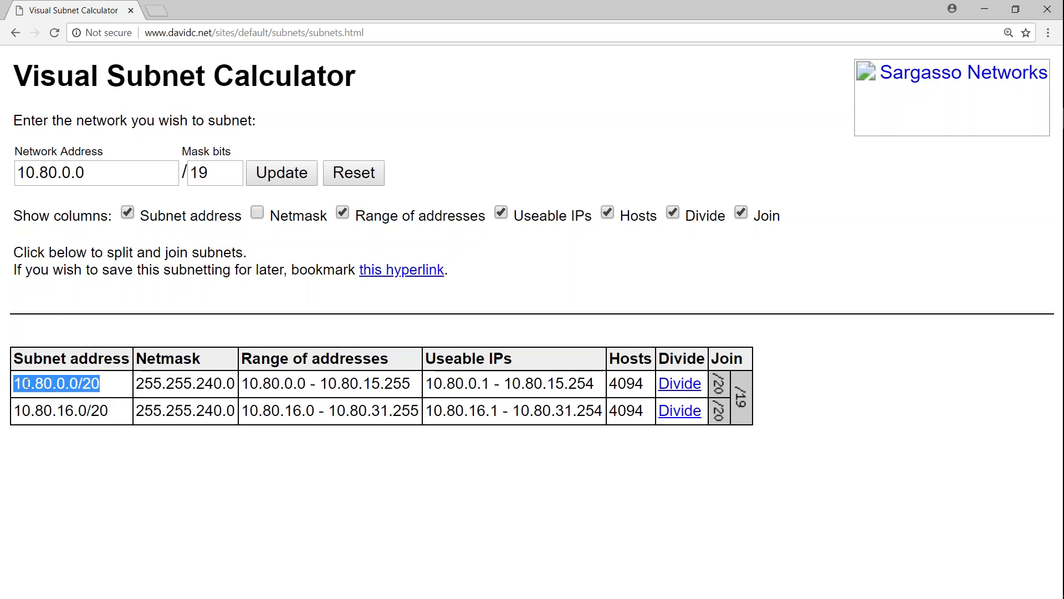
pyautogui.moveTo(109, 411); pyautogui.dragTo(14, 415)
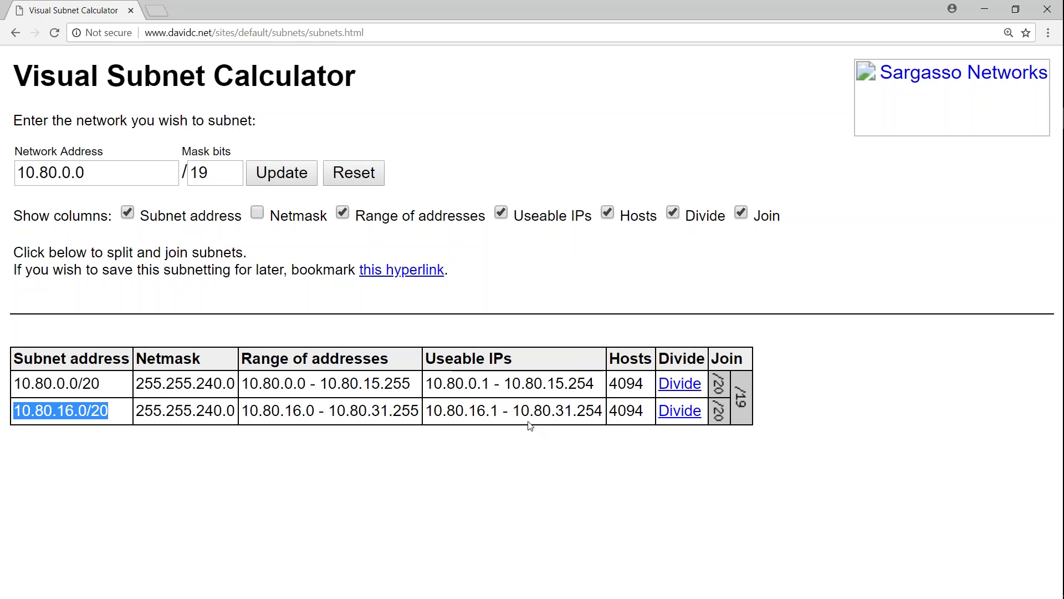
pyautogui.moveTo(644, 384); pyautogui.dragTo(609, 383)
# Divide 10.80.0.0/20 into two /21s, then each /21 into two 1022-host /22 subnets
pyautogui.click(681, 390)
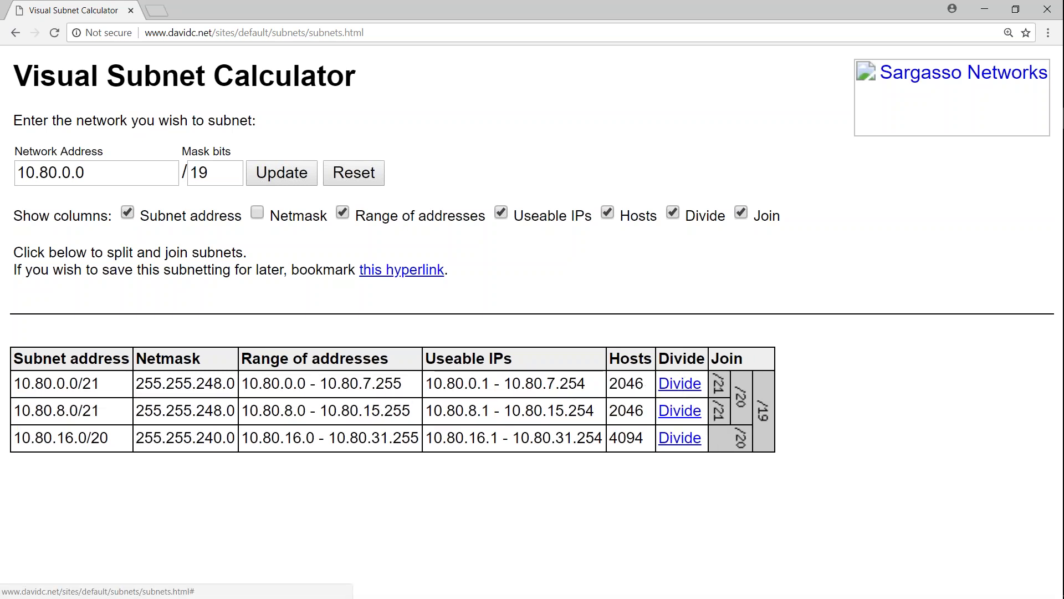
pyautogui.moveTo(644, 383); pyautogui.dragTo(614, 384)
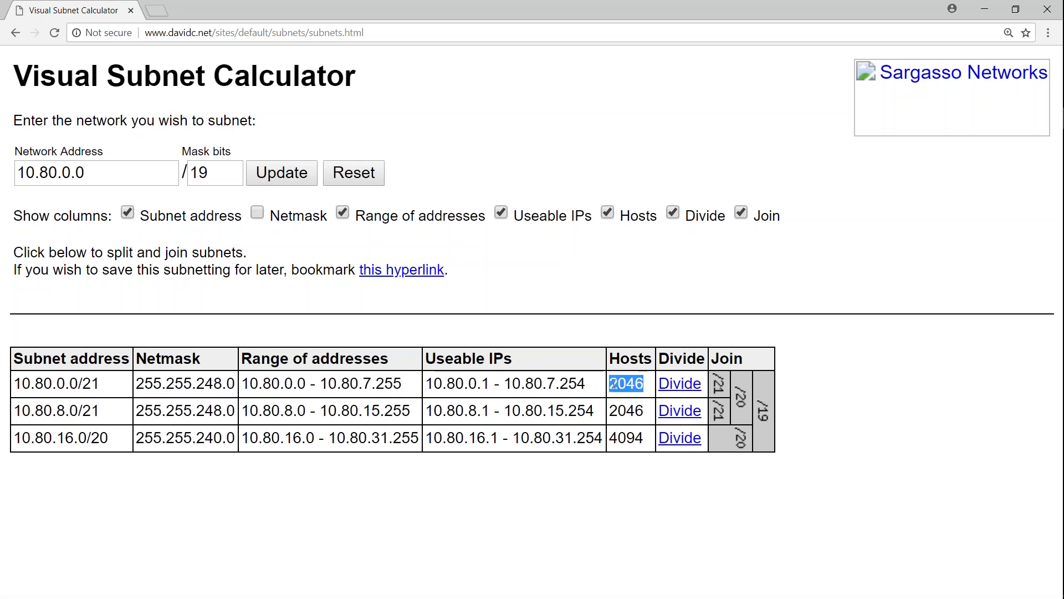
pyautogui.click(680, 390)
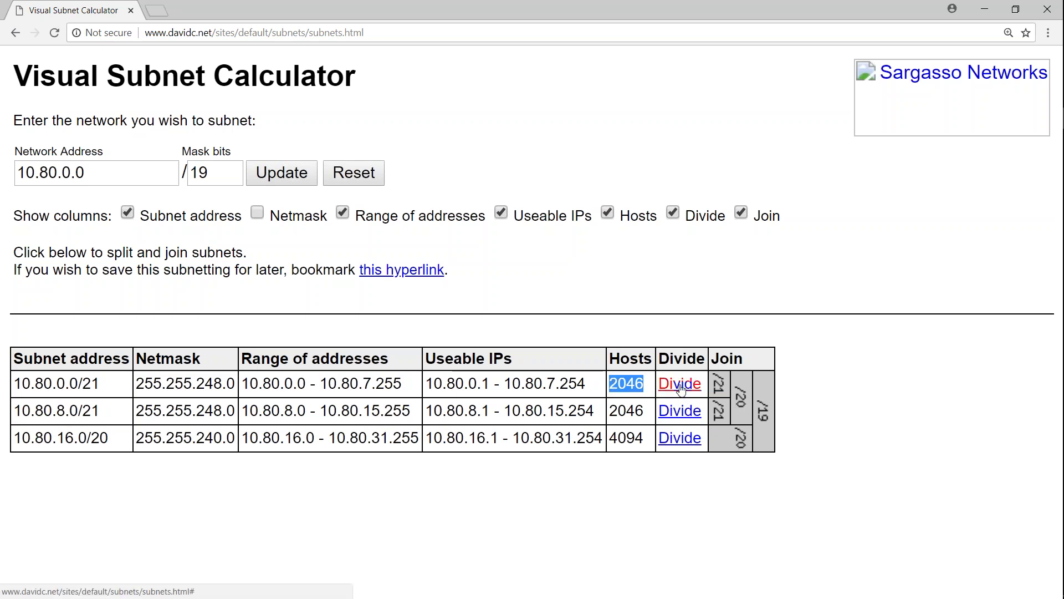
pyautogui.moveTo(644, 383); pyautogui.dragTo(610, 384)
pyautogui.click(668, 441)
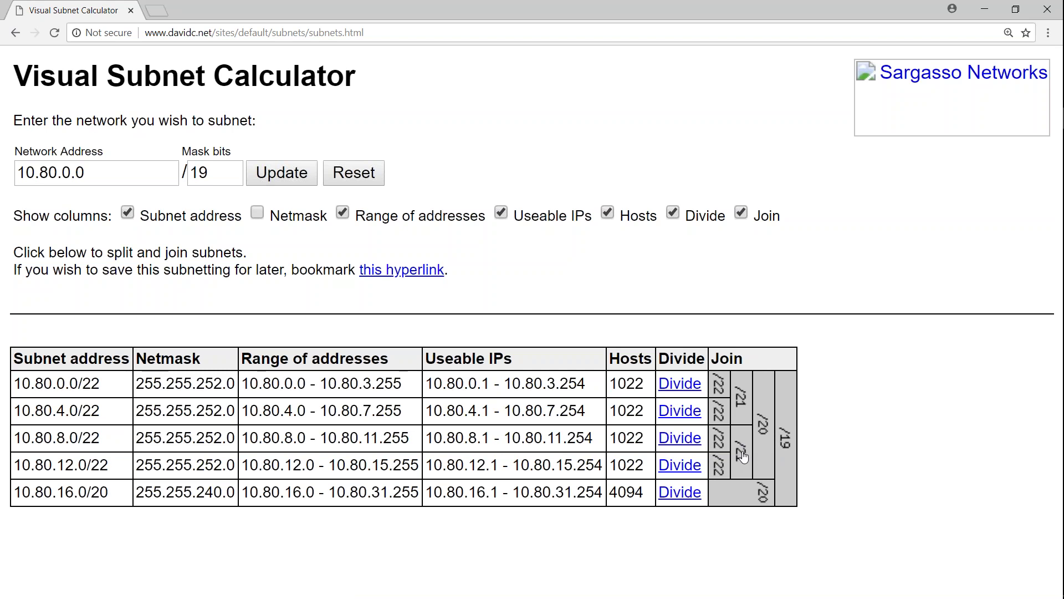
# Join all the subnets back into the single 10.80.0.0/19 network
pyautogui.click(743, 456)
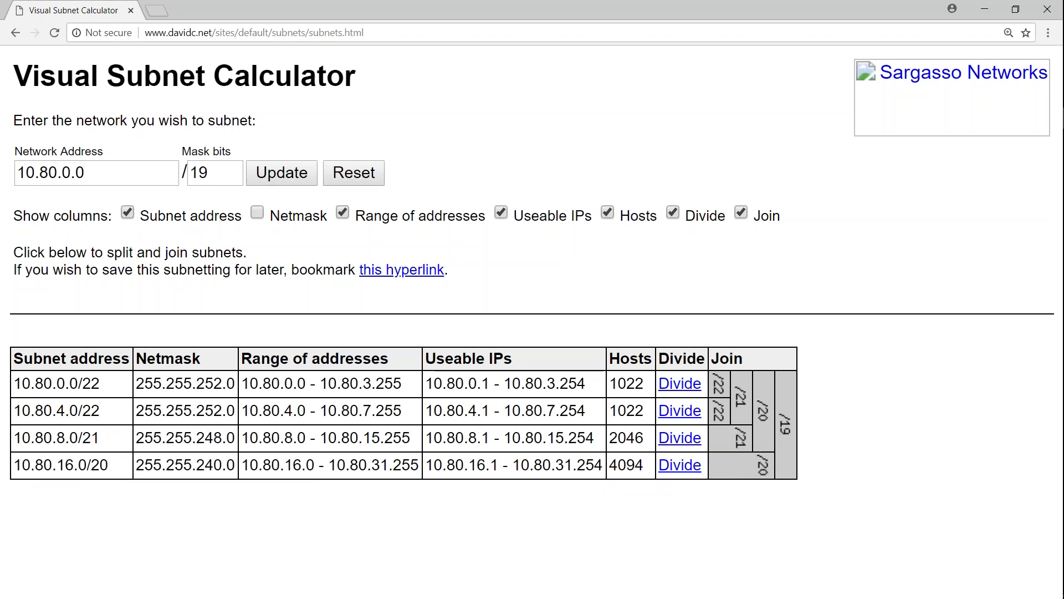
pyautogui.click(741, 402)
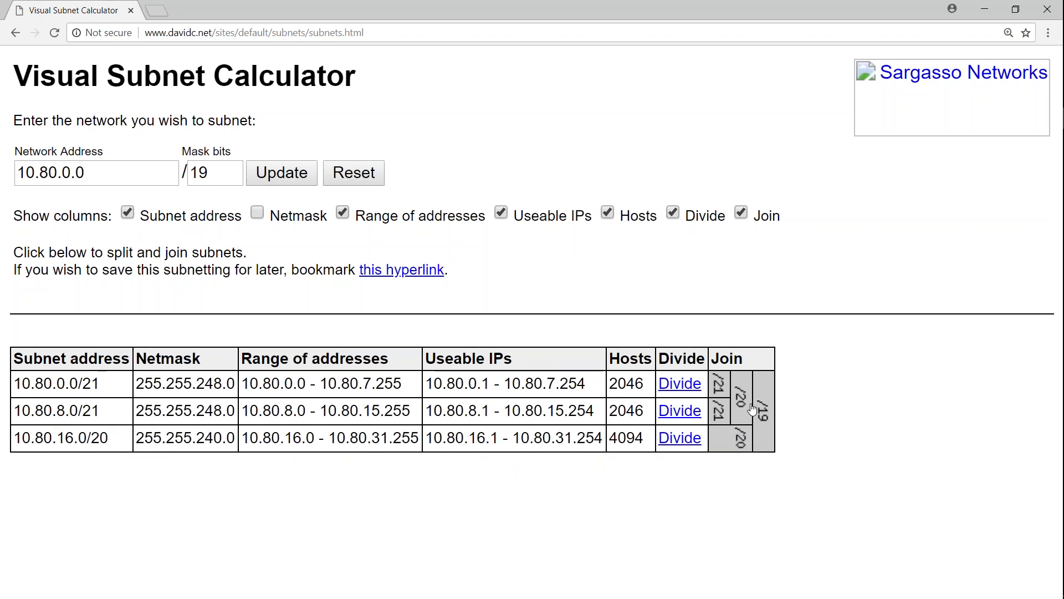
pyautogui.click(743, 403)
pyautogui.click(743, 403)
# Re-divide into four /22s from 10.80.0.0, plus 10.80.16.0/22, 10.80.20.0/22 and spare 10.80.24.0/21
pyautogui.click(680, 388)
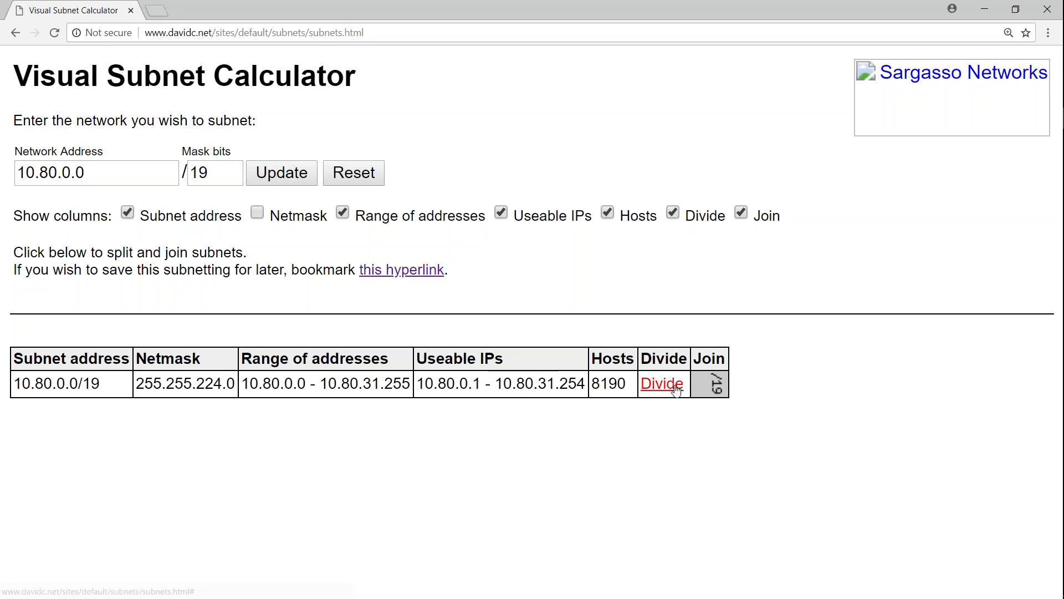
pyautogui.click(682, 388)
pyautogui.click(687, 414)
pyautogui.click(685, 388)
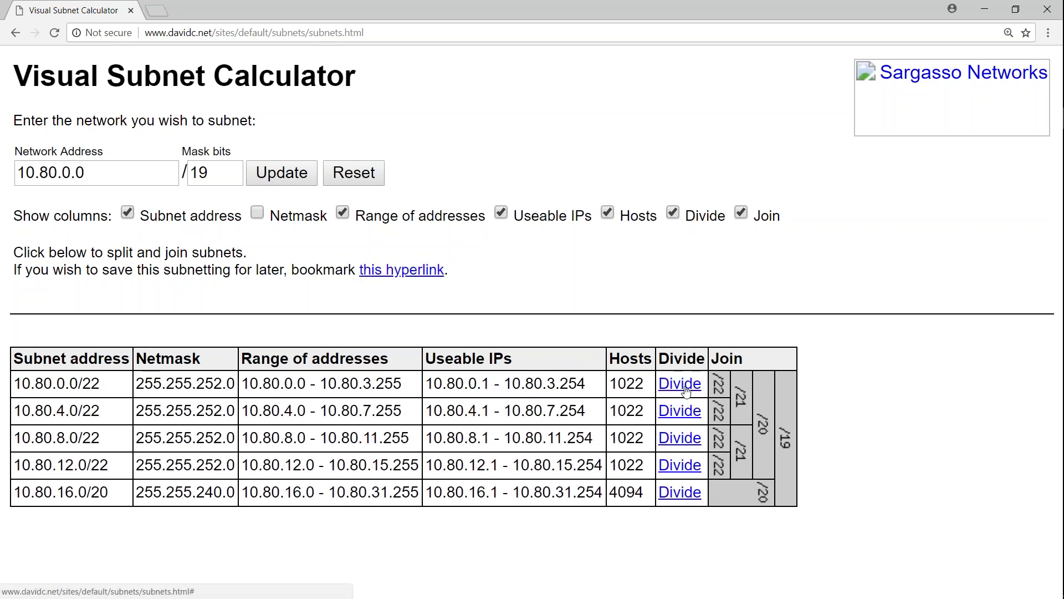
pyautogui.click(687, 492)
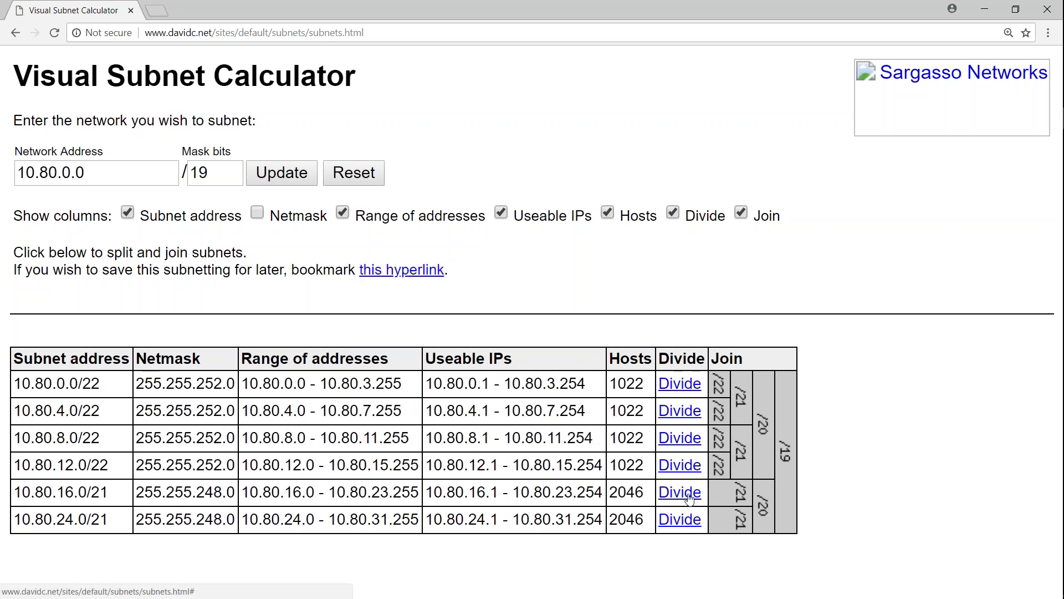
pyautogui.click(688, 495)
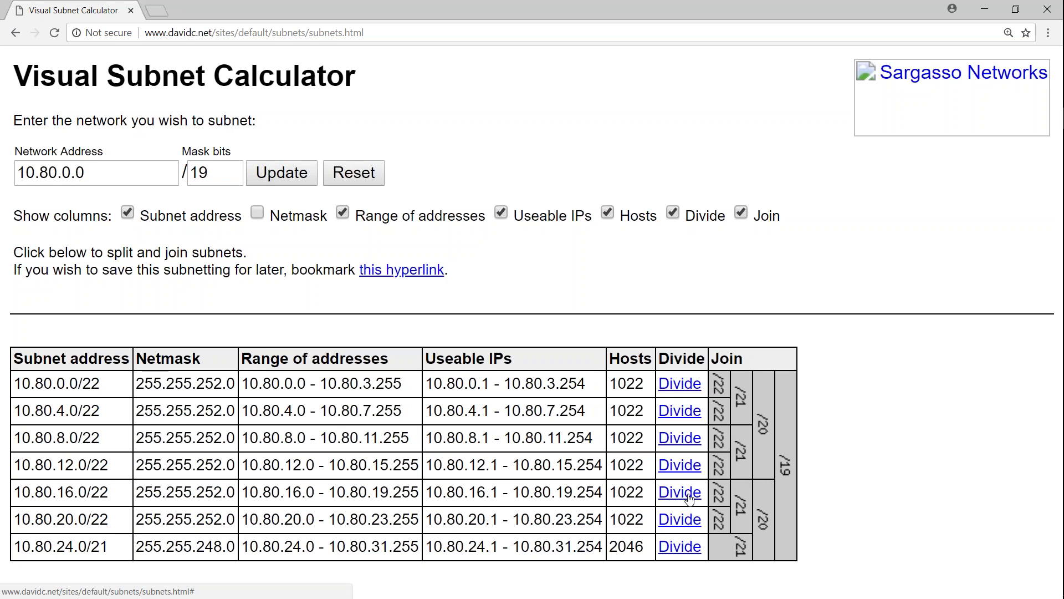
# Split 10.80.0.0/22 down to /24s, then rejoin to a /21 and divide it back into two /22s
pyautogui.click(680, 385)
pyautogui.click(680, 384)
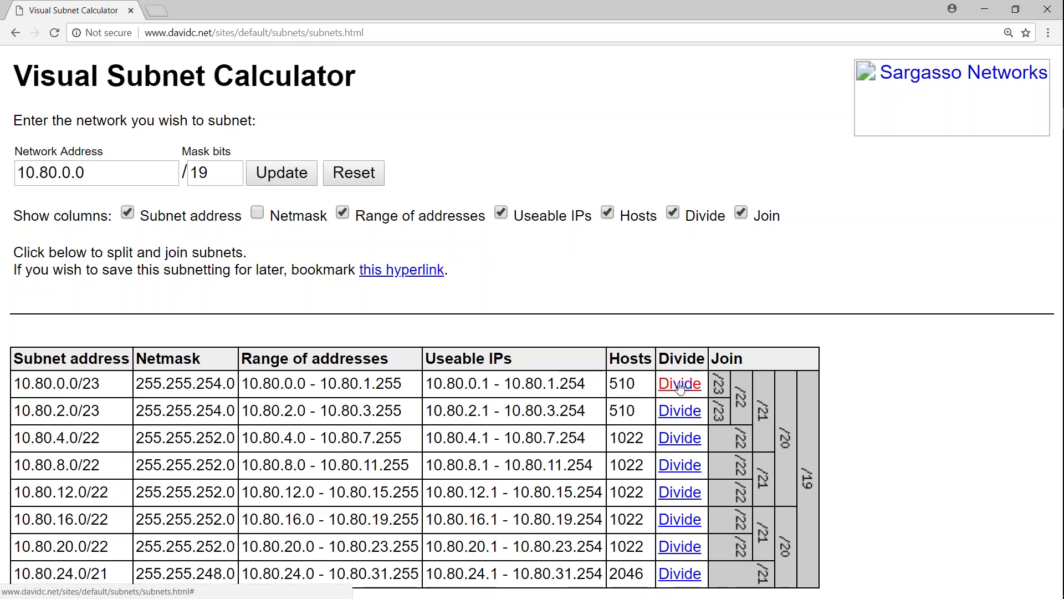
pyautogui.click(784, 423)
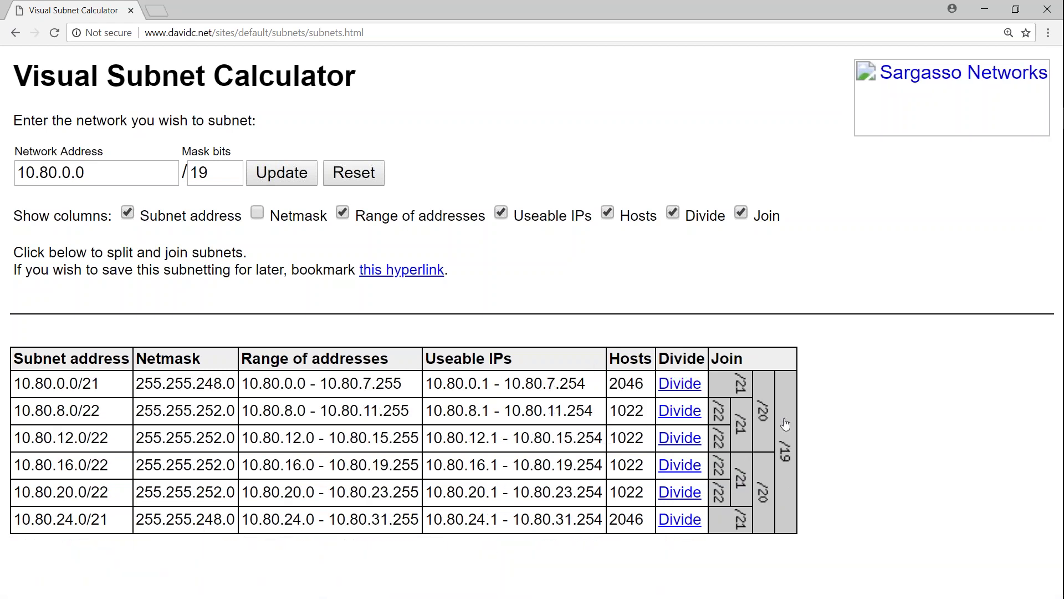
pyautogui.click(680, 385)
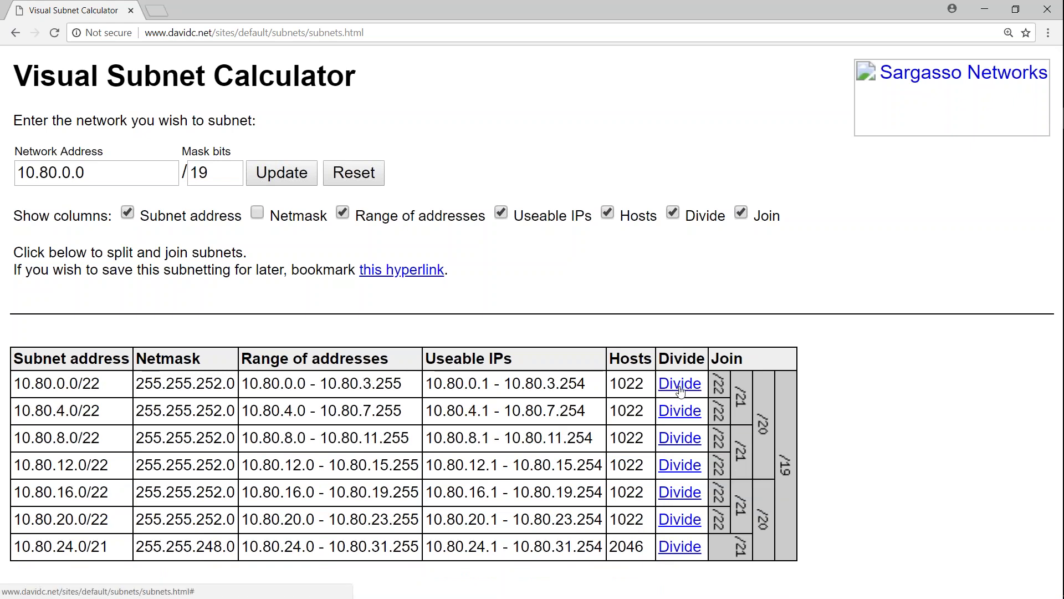
pyautogui.moveTo(609, 384); pyautogui.dragTo(643, 518)
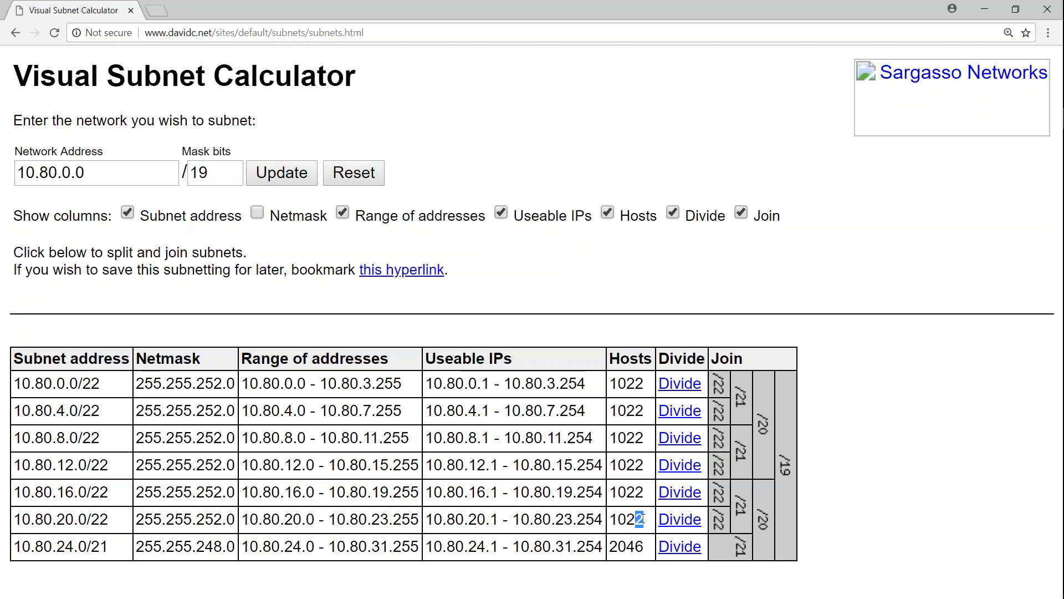
pyautogui.click(643, 546)
pyautogui.moveTo(643, 546); pyautogui.dragTo(610, 543)
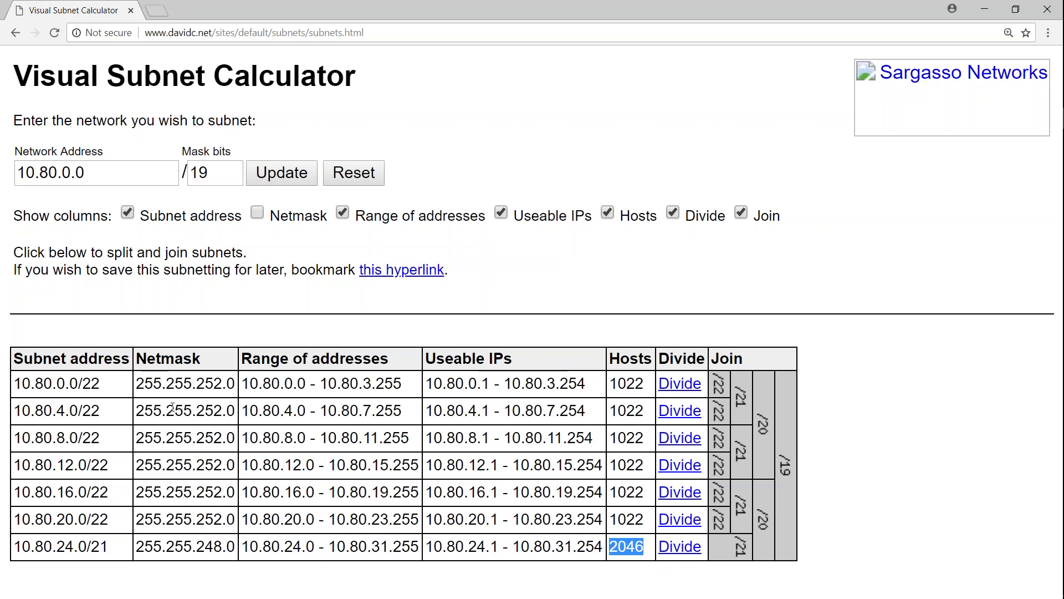
pyautogui.moveTo(16, 383); pyautogui.dragTo(103, 391)
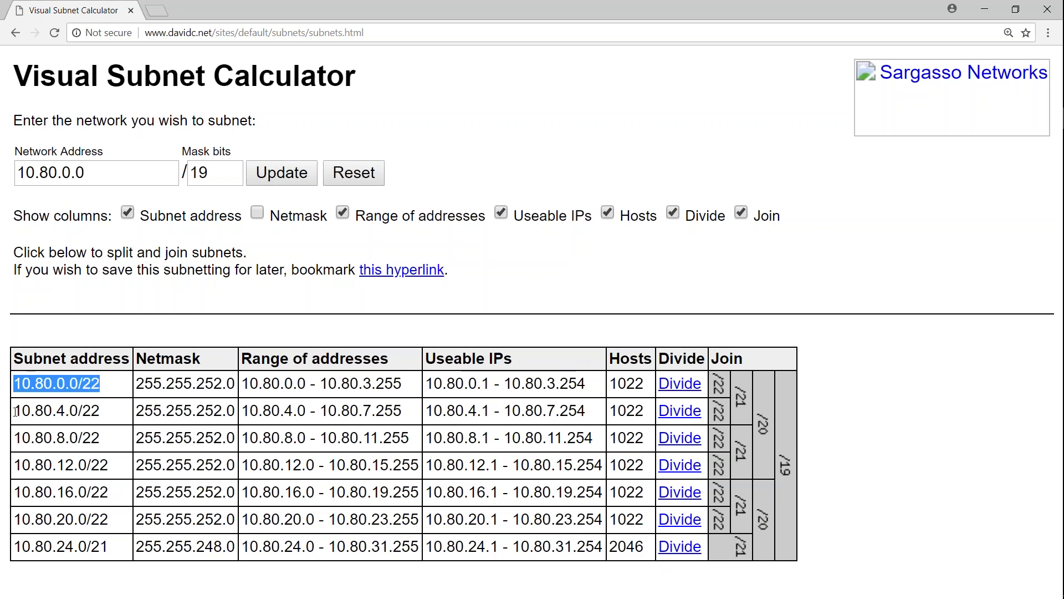
pyautogui.moveTo(15, 410); pyautogui.dragTo(103, 414)
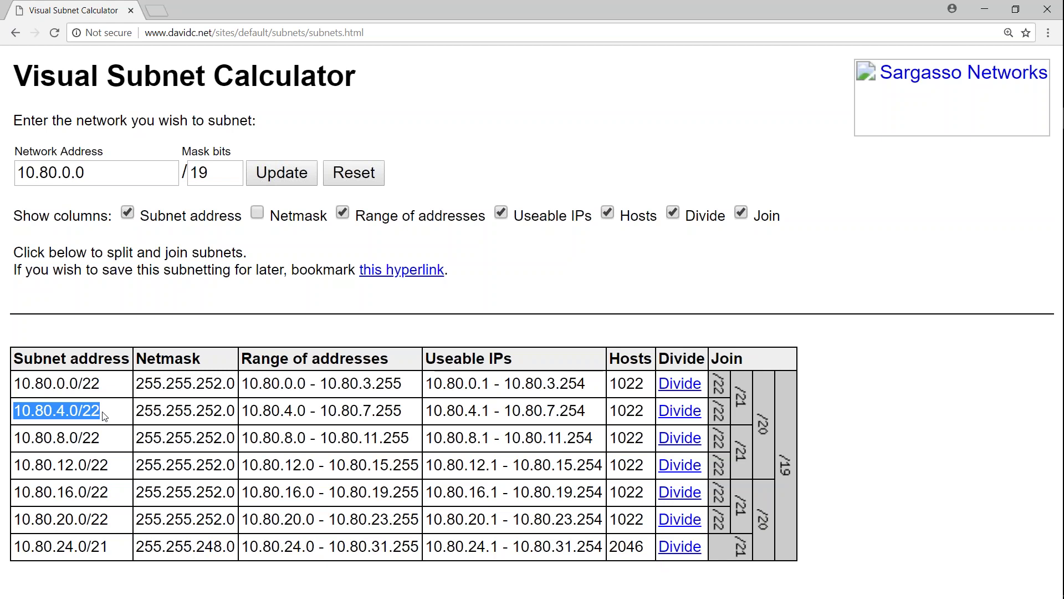
pyautogui.moveTo(245, 410); pyautogui.dragTo(399, 419)
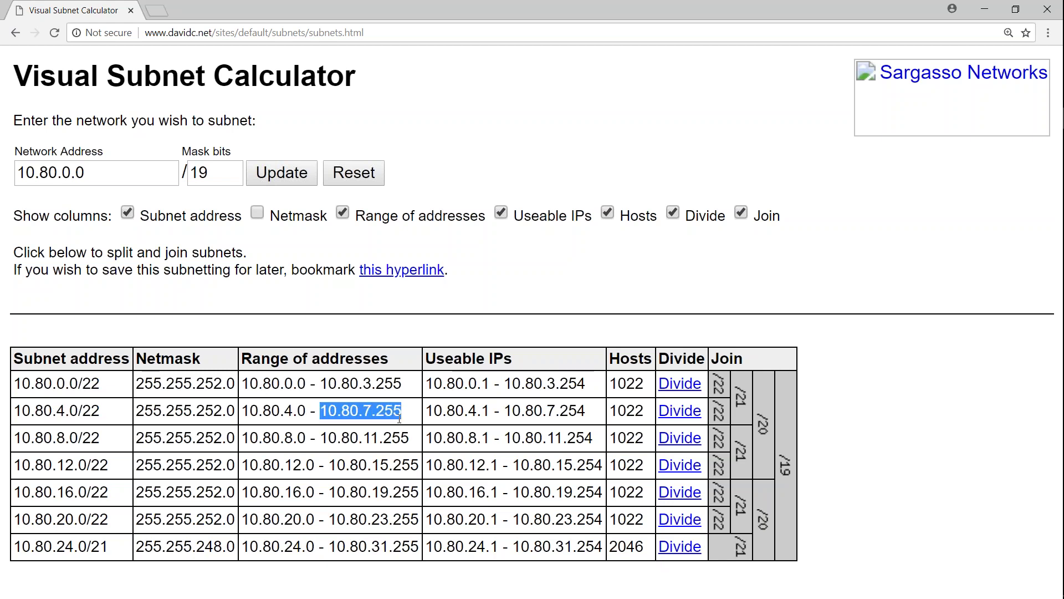